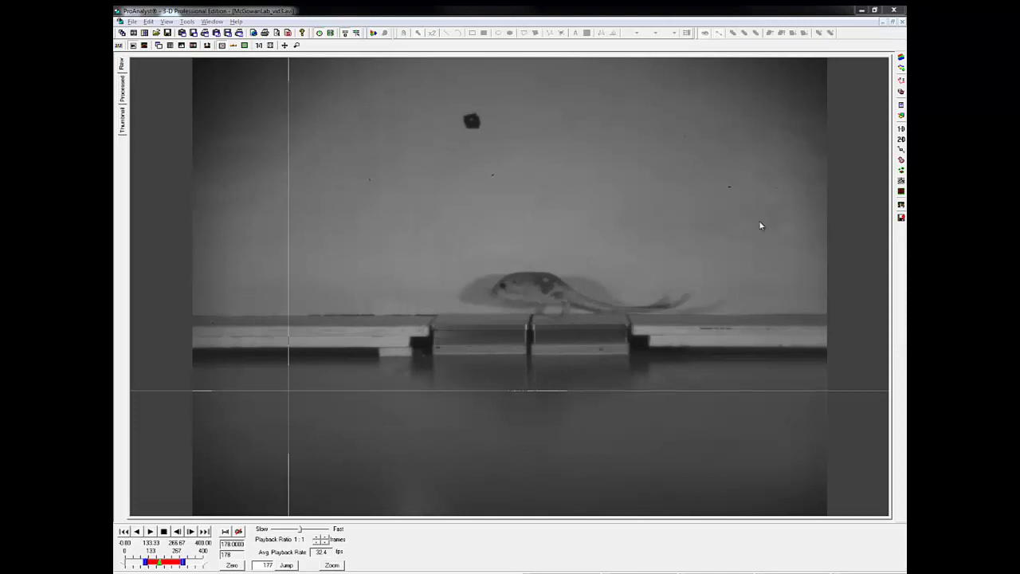
Enable feature tracking for the video and set the tracking mode to Manual
click(902, 148)
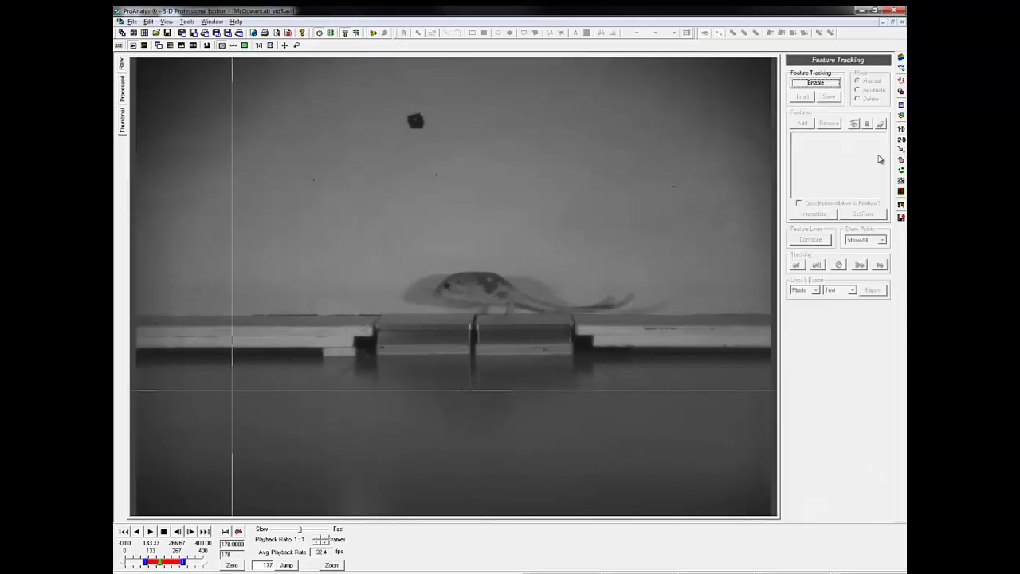
click(835, 84)
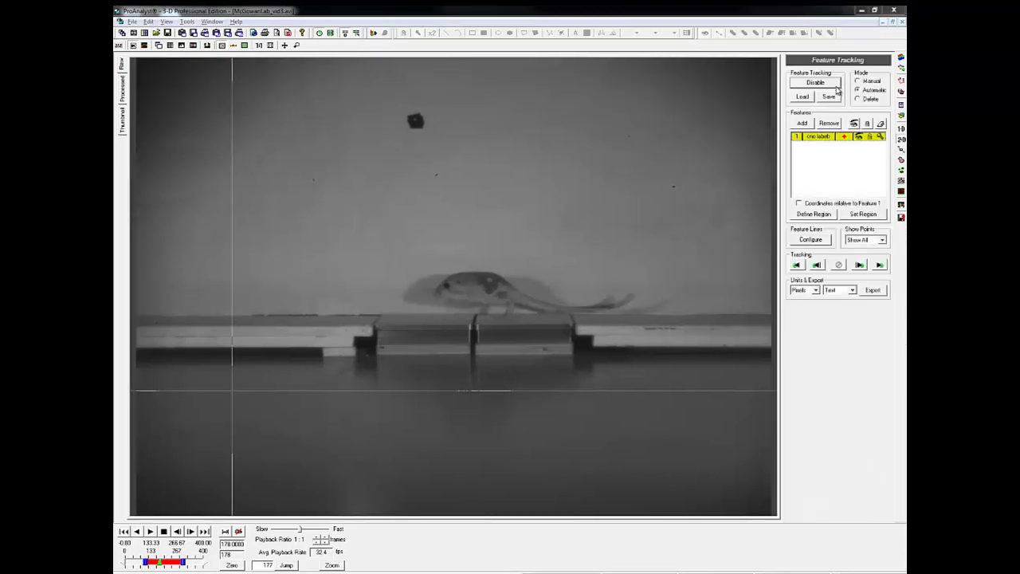
click(859, 81)
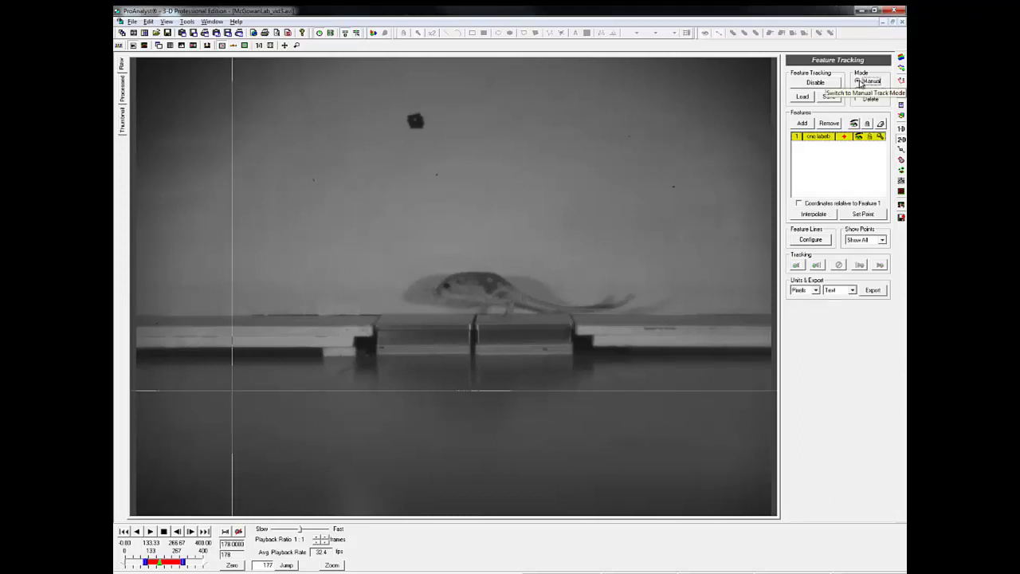
Label feature 1 as Eye in its track settings and apply the change
click(880, 137)
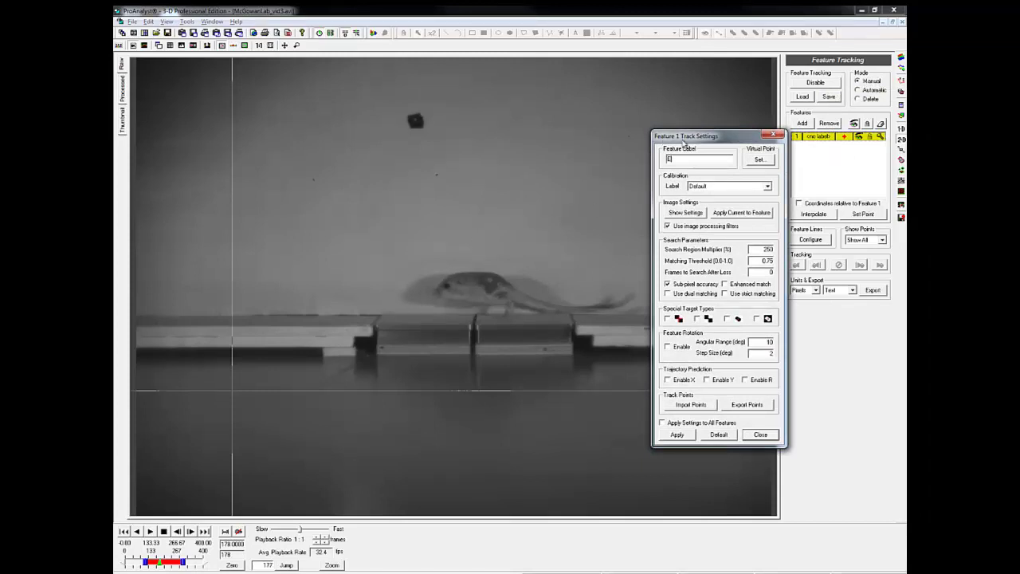
click(680, 436)
click(757, 437)
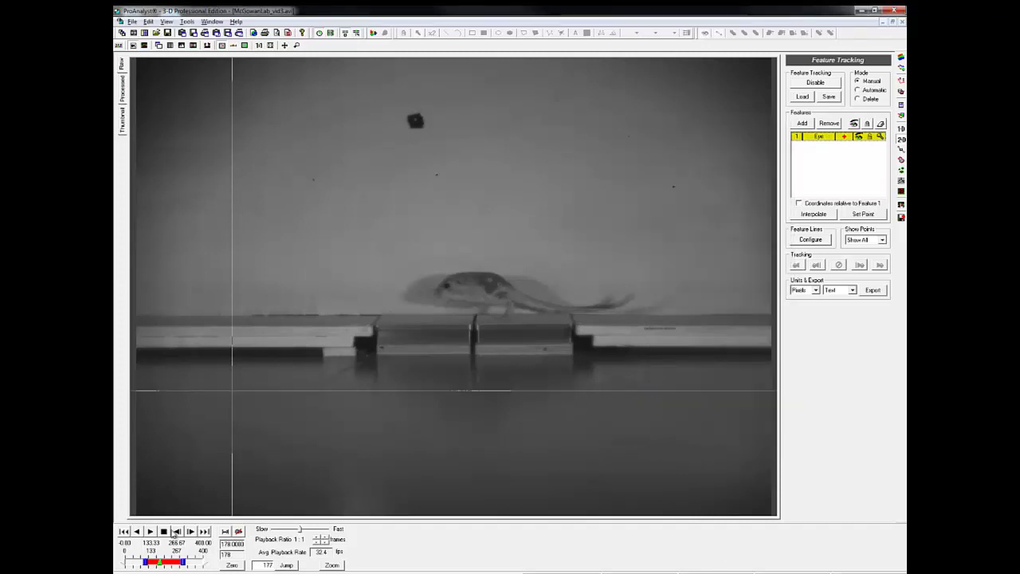
Return to the first frame of the range and set Eye points on the animal's eye in frames 104 and 105
click(134, 530)
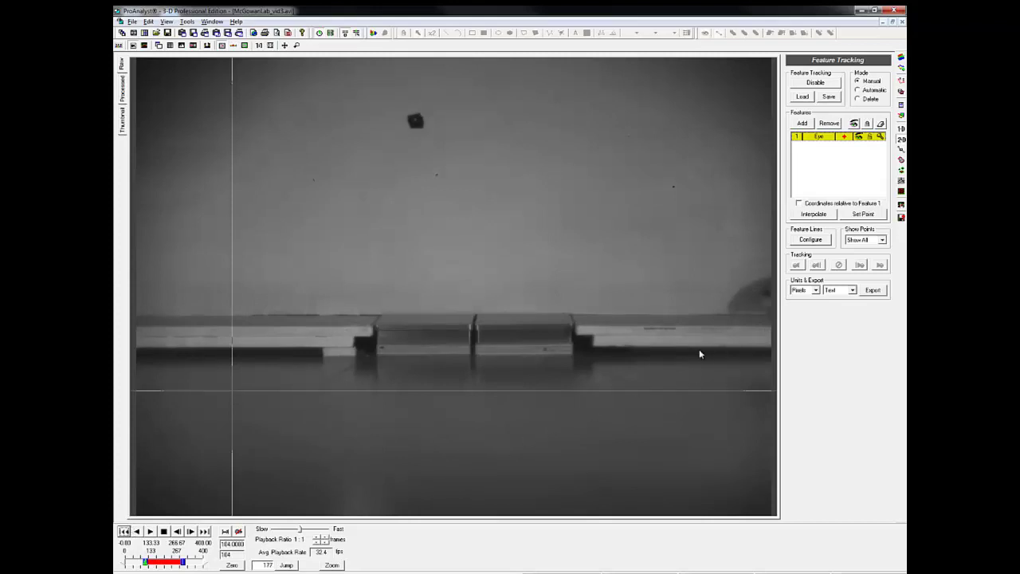
scroll(765, 300, up, 3)
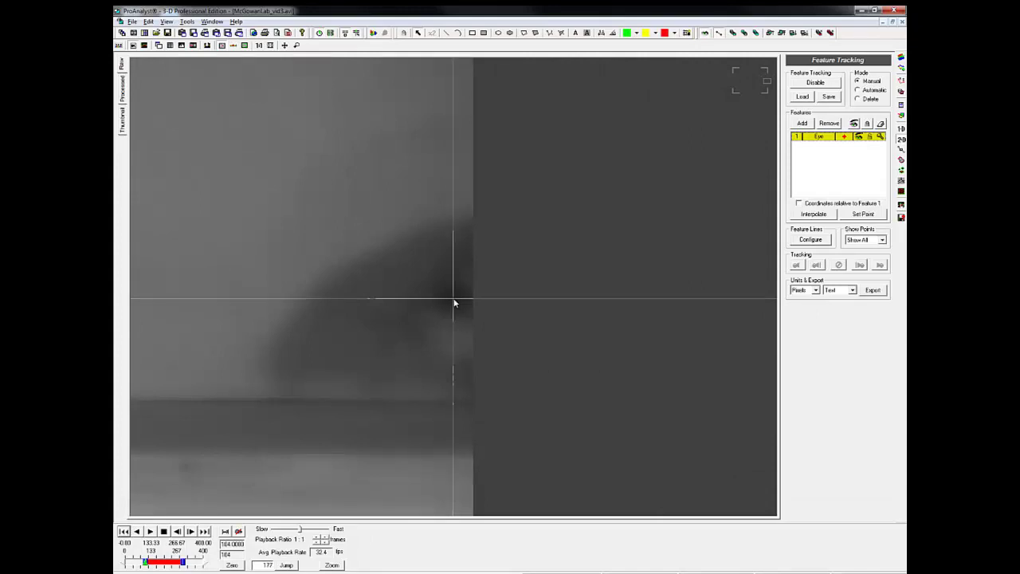
click(852, 216)
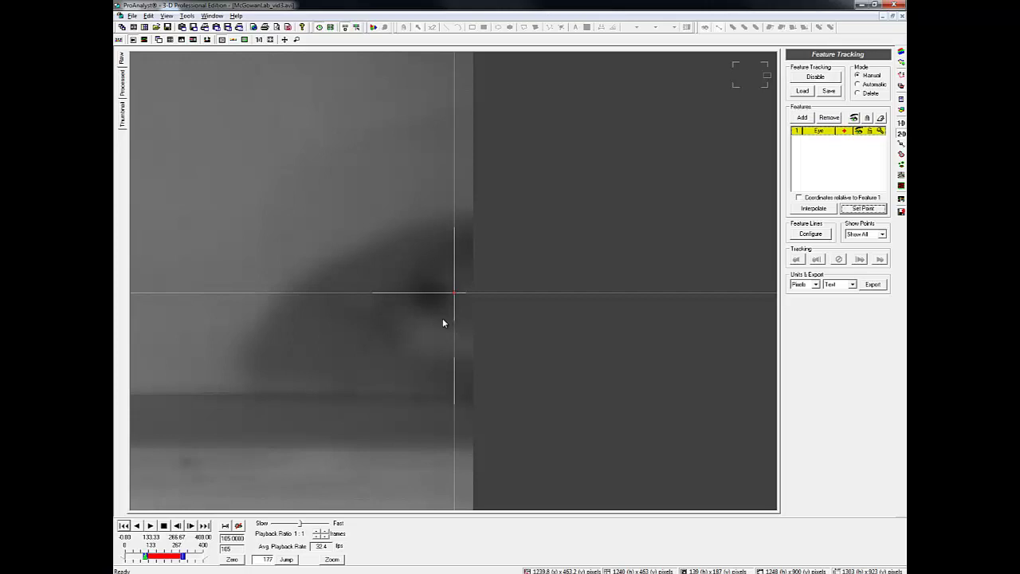
click(432, 295)
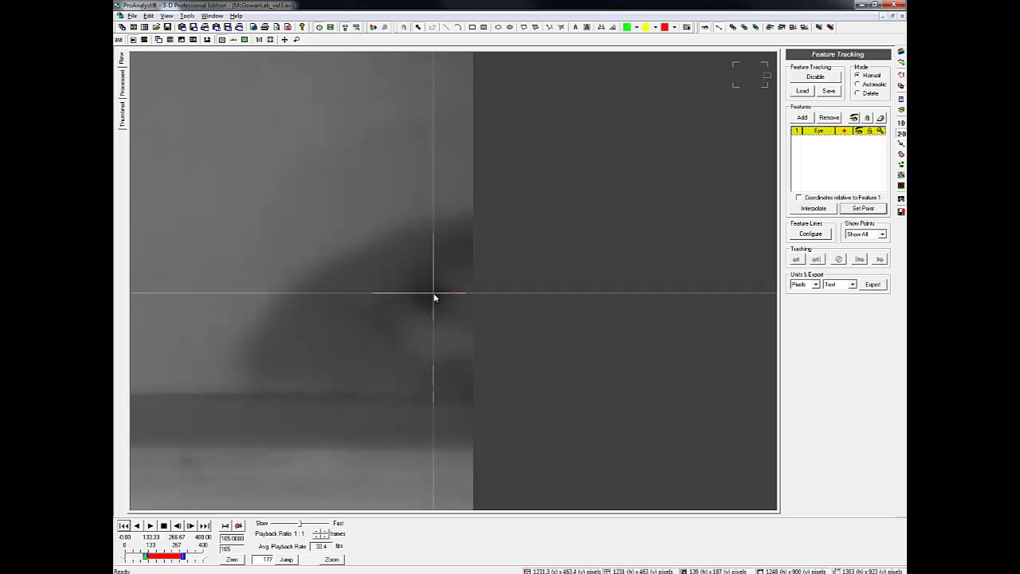
click(860, 210)
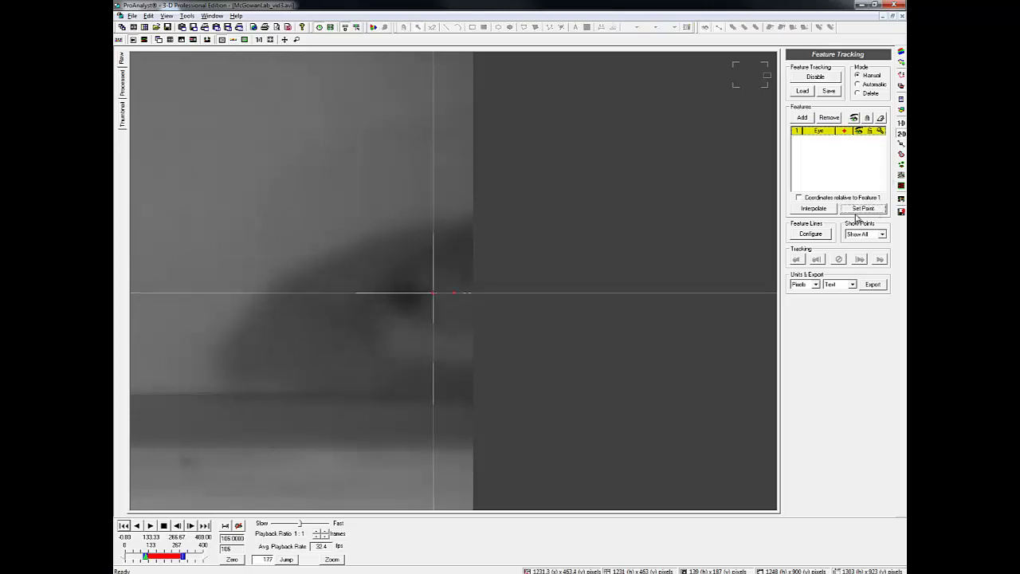
Set Eye points on the centre of the animal's dark eye in frames 106 and 107
click(410, 296)
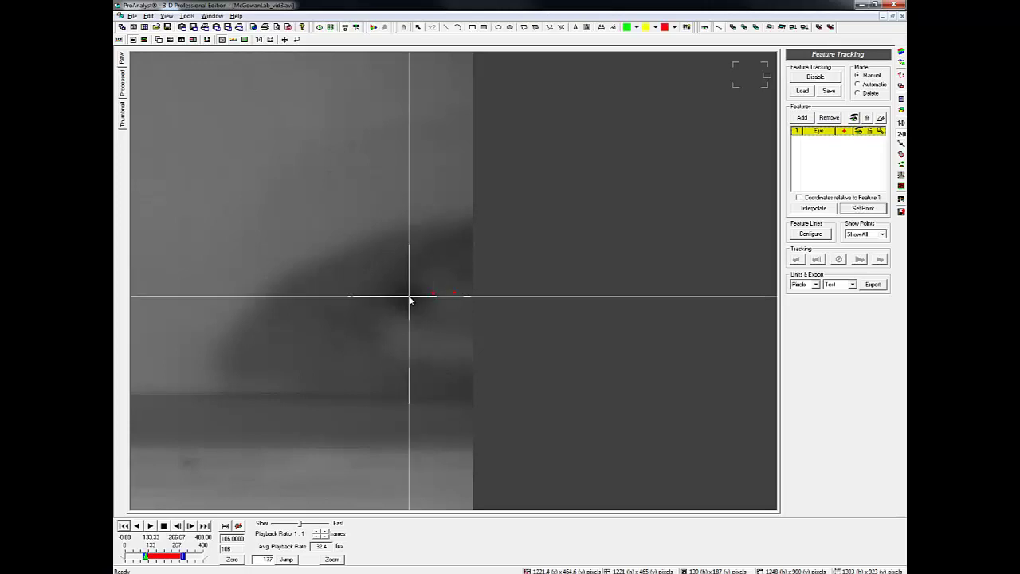
click(411, 298)
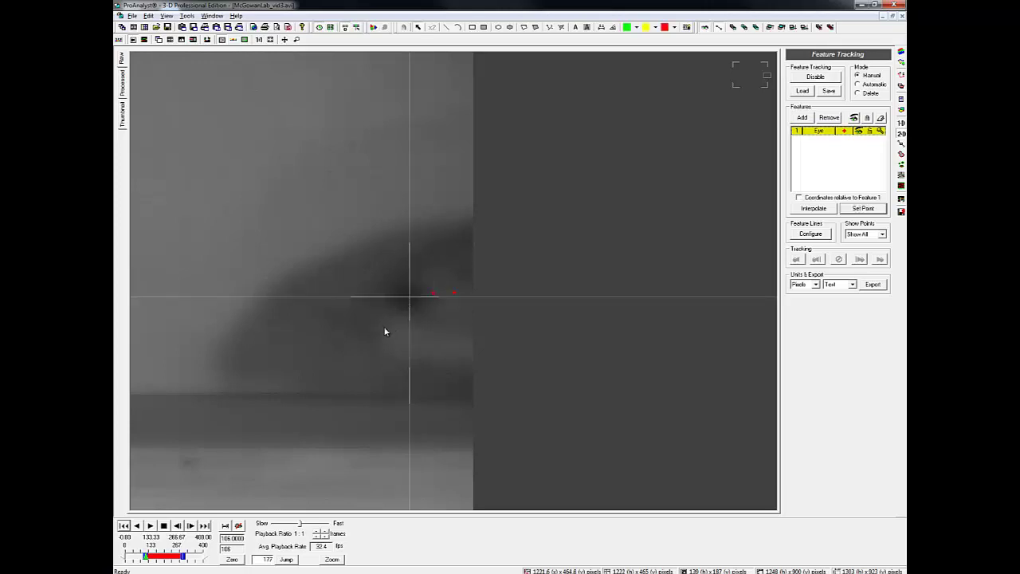
key(Right)
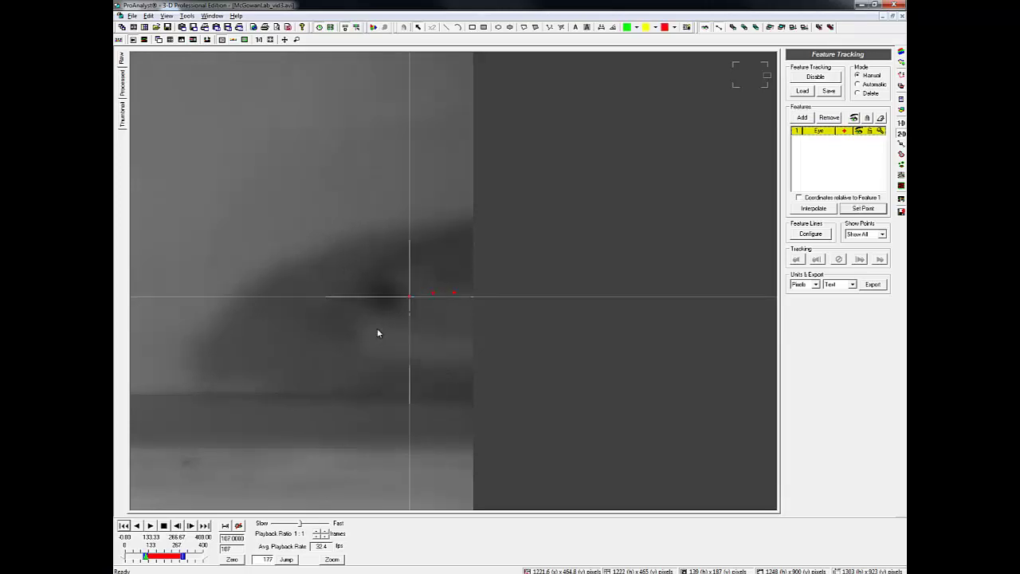
click(387, 302)
key(Right)
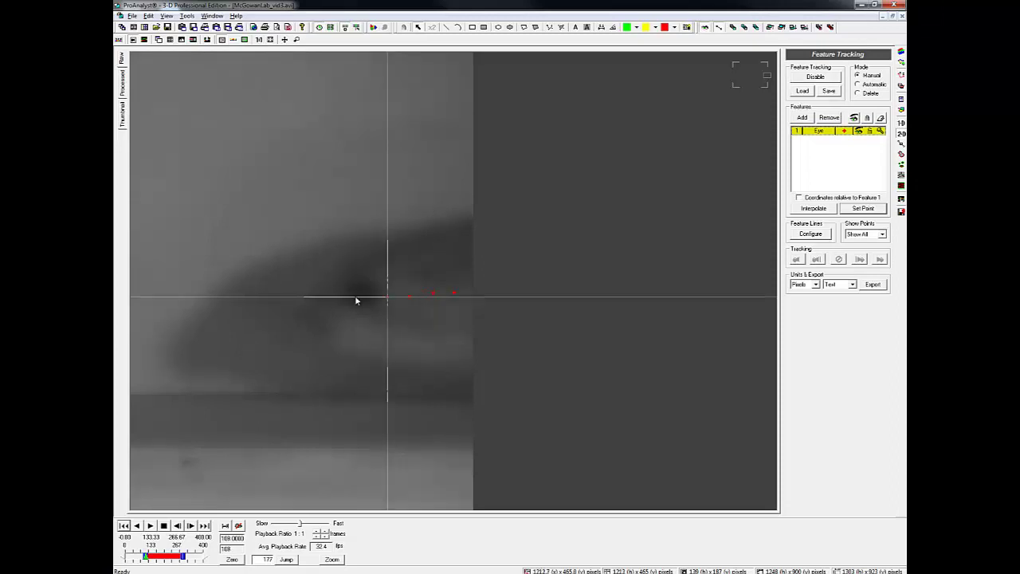
Set Eye points on the centre of the animal's dark eye in frames 108 and 109
click(362, 294)
key(Right)
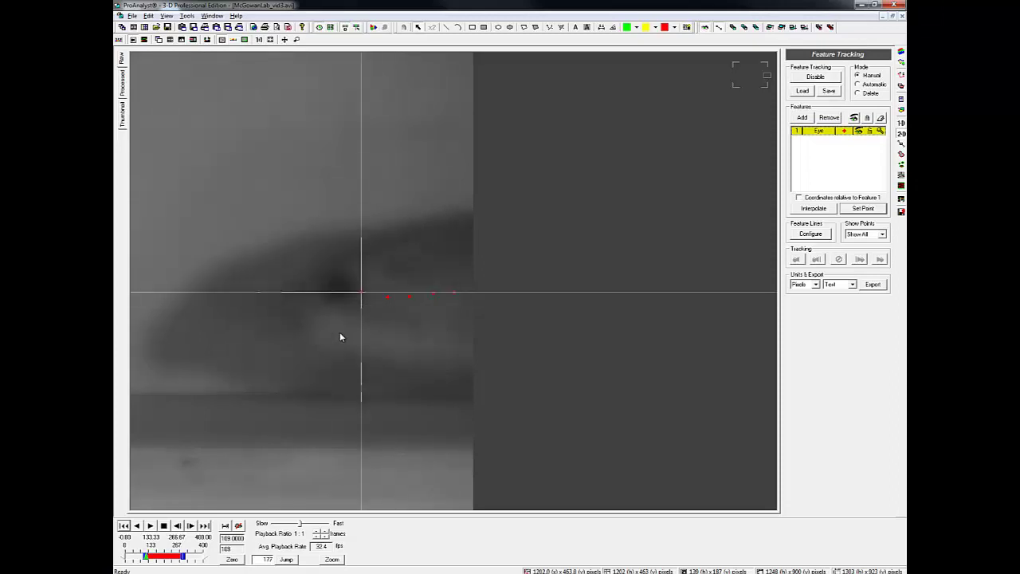
click(343, 292)
key(Right)
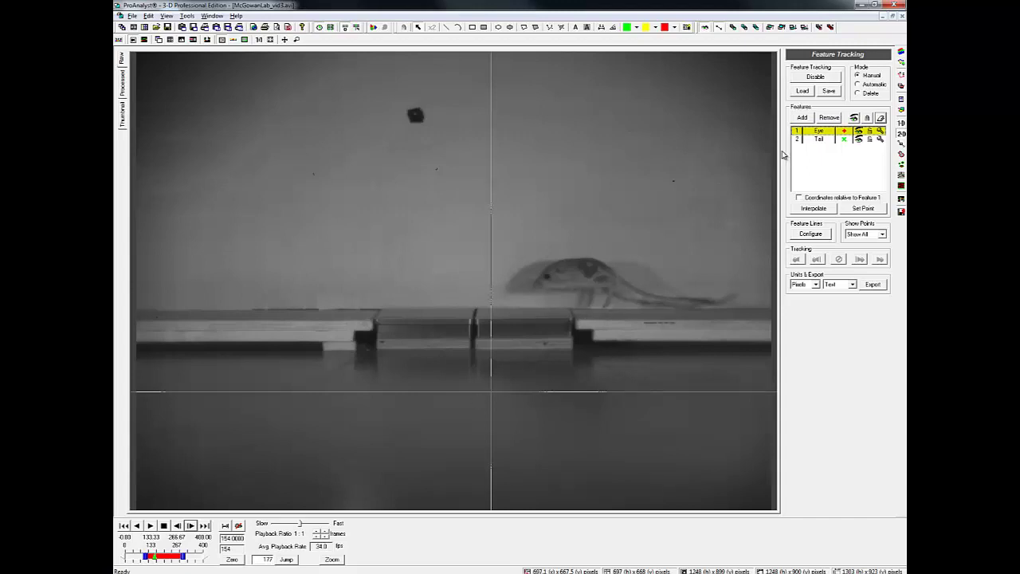
Make Eye the active feature and set the playback ratio to 1:10 frames
click(814, 140)
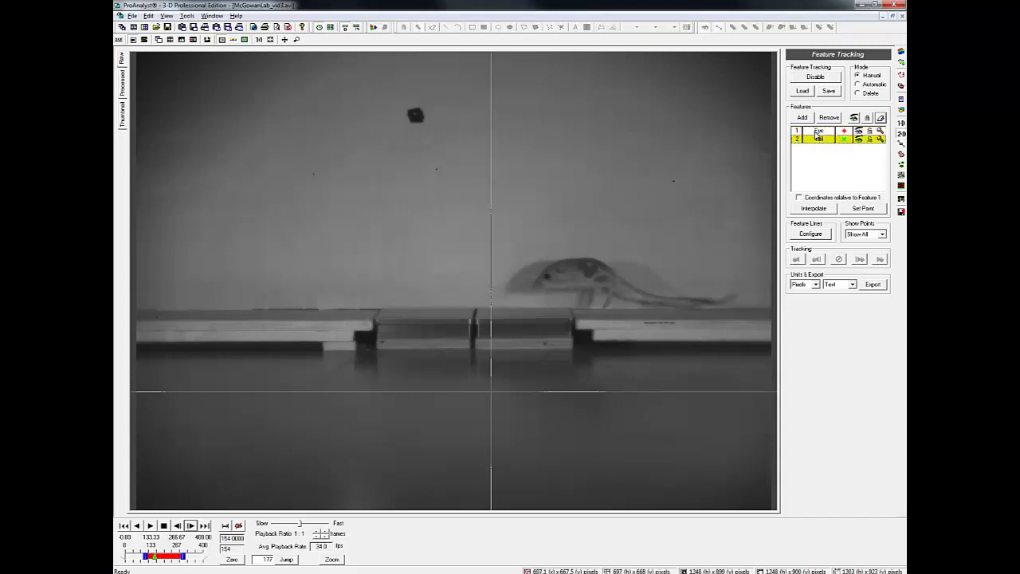
click(817, 131)
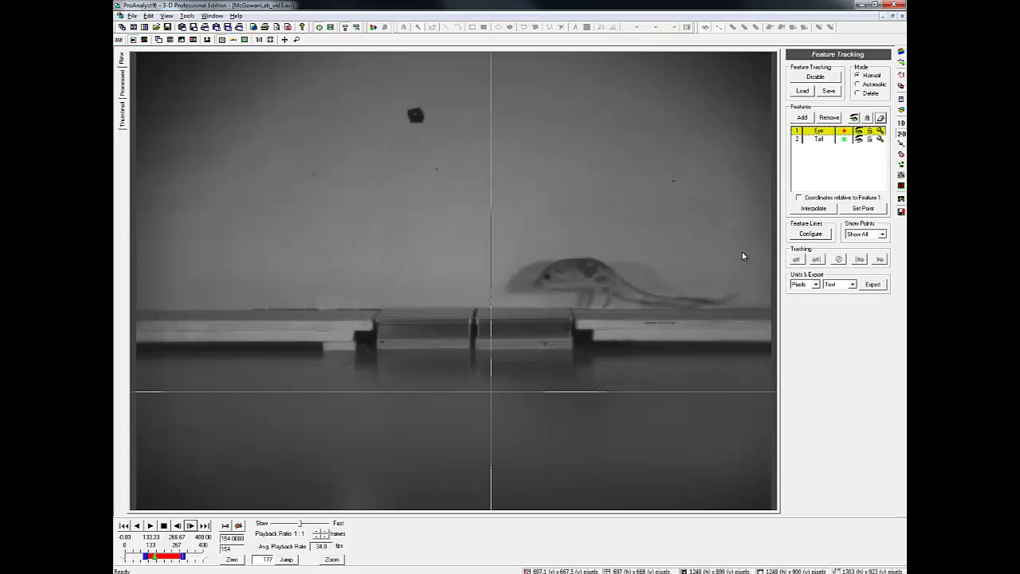
click(320, 535)
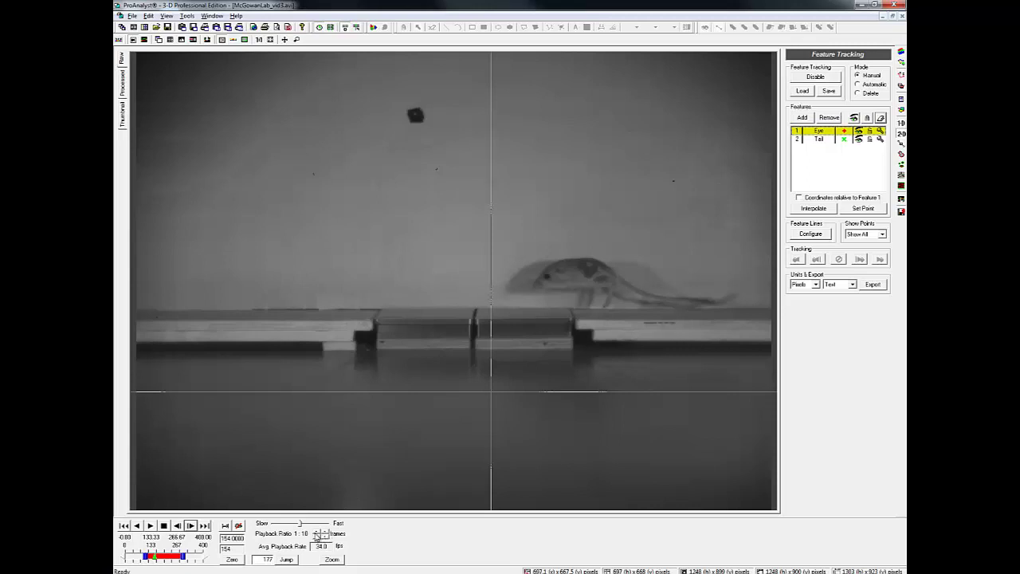
Step the video forward and back in ten-frame jumps to check the new playback ratio, returning to frame 154
click(191, 526)
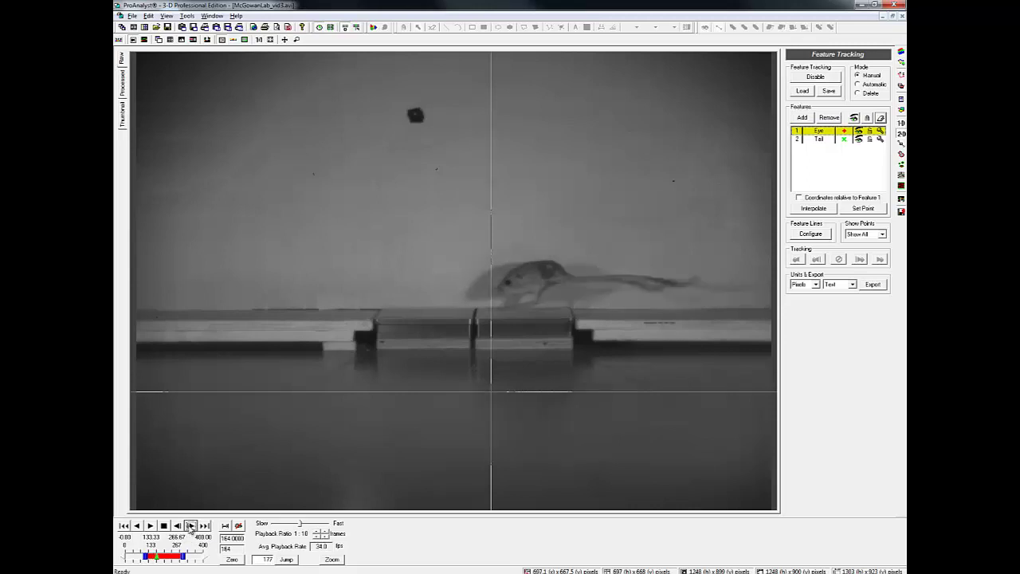
click(190, 526)
click(190, 526)
click(177, 526)
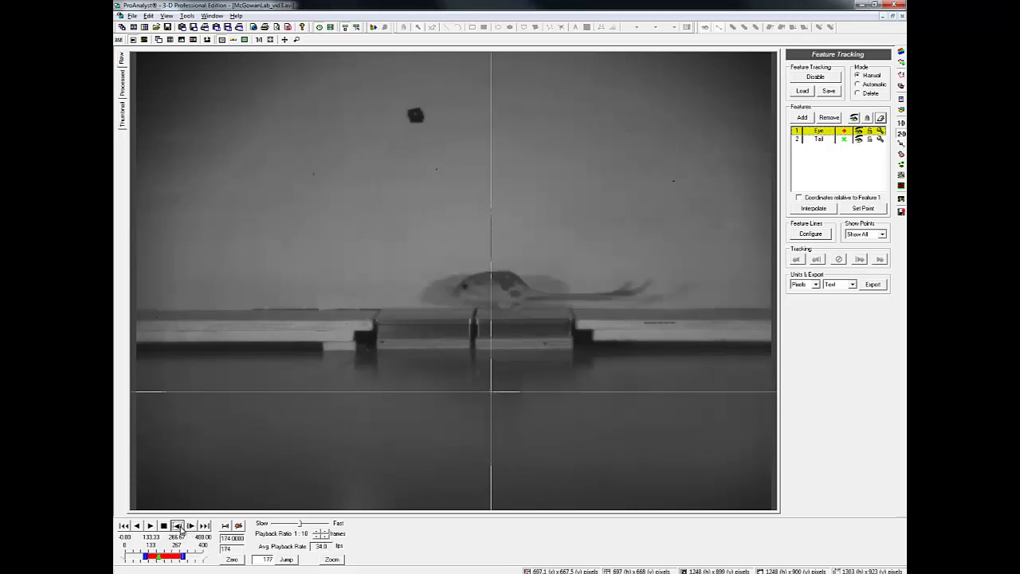
click(177, 526)
click(177, 526)
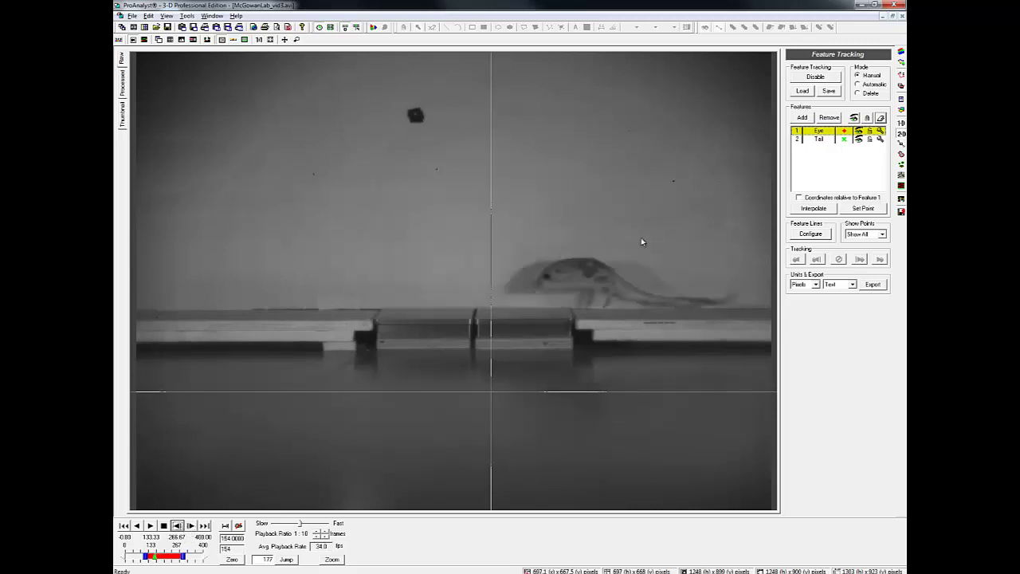
Set the Eye point on the animal's eye and the Tail point on its tail tip in frames 154 and 164
click(547, 277)
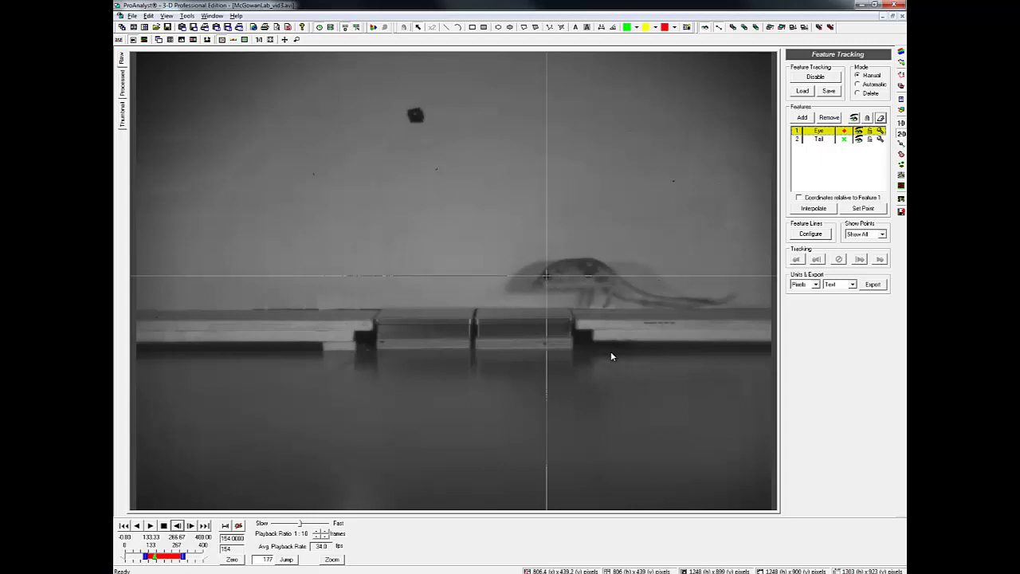
key(Return)
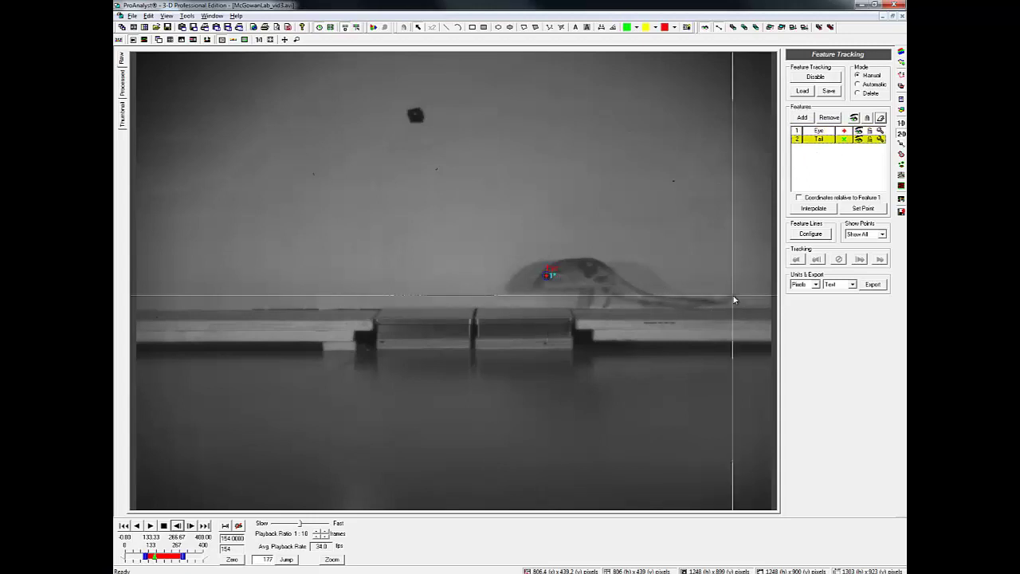
key(Return)
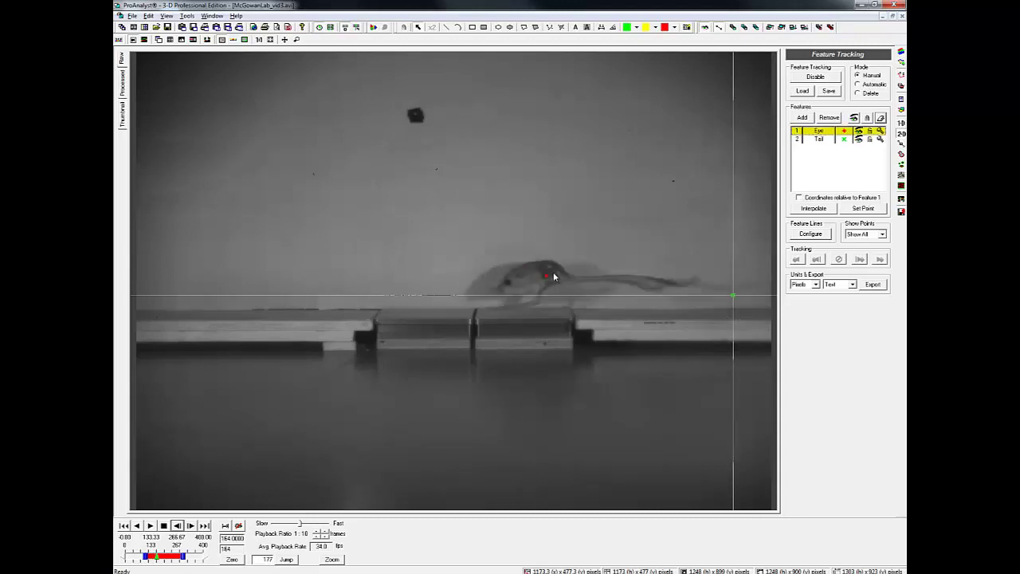
click(508, 284)
key(Return)
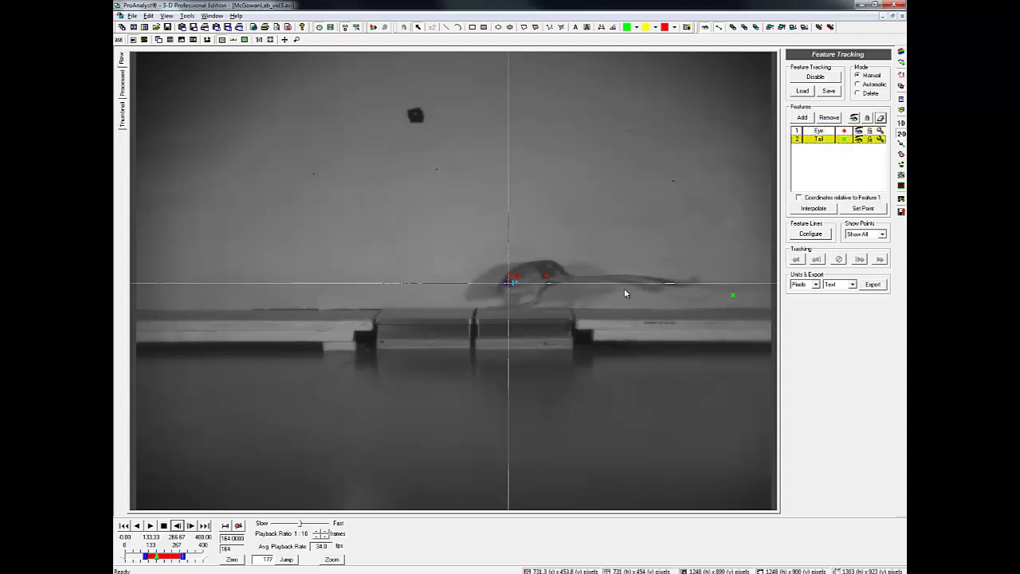
click(697, 279)
key(Return)
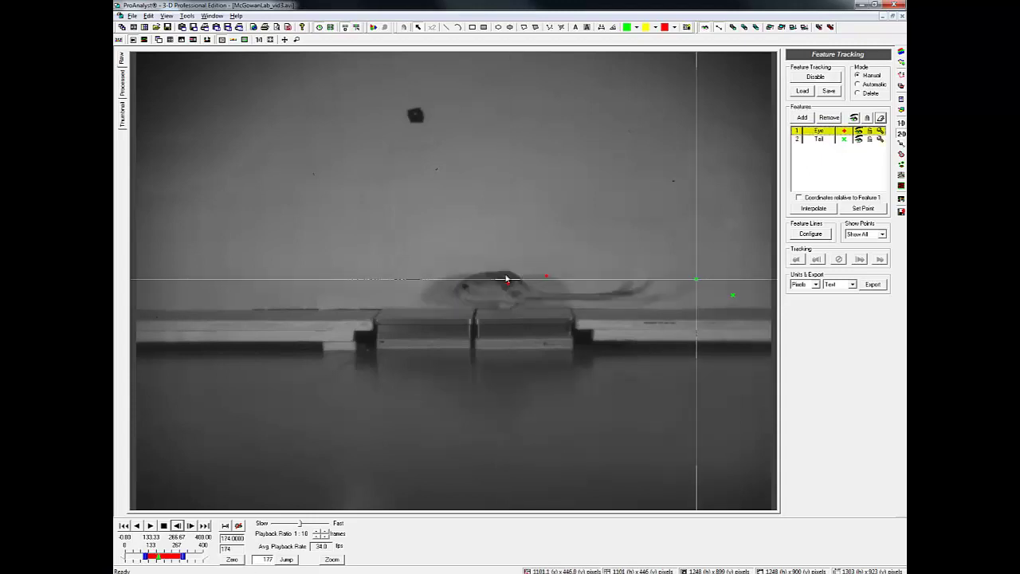
Set the Eye point on the animal's eye and the Tail point on its tail tip in frames 174 and 184
click(465, 286)
key(Return)
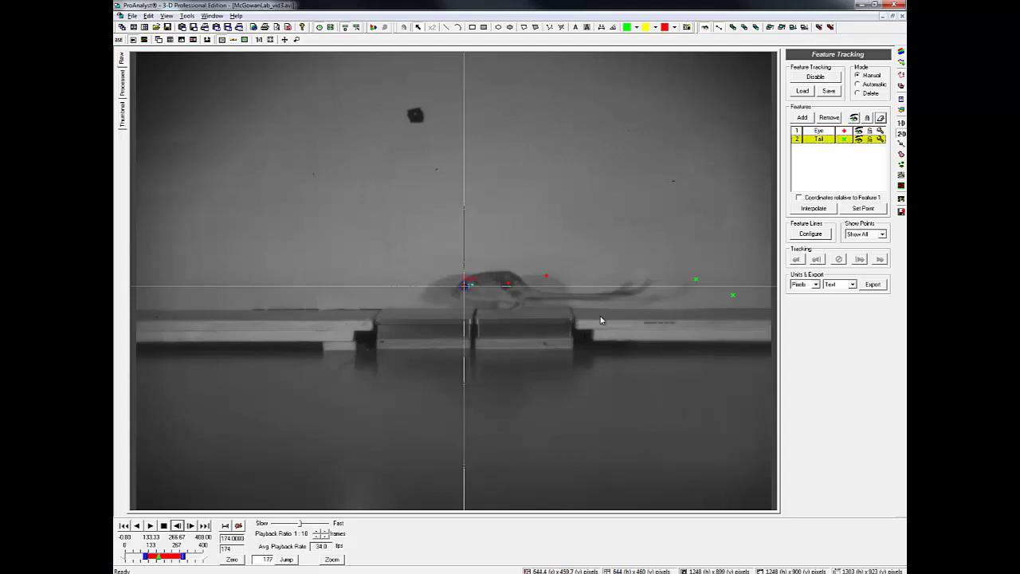
click(647, 289)
key(Return)
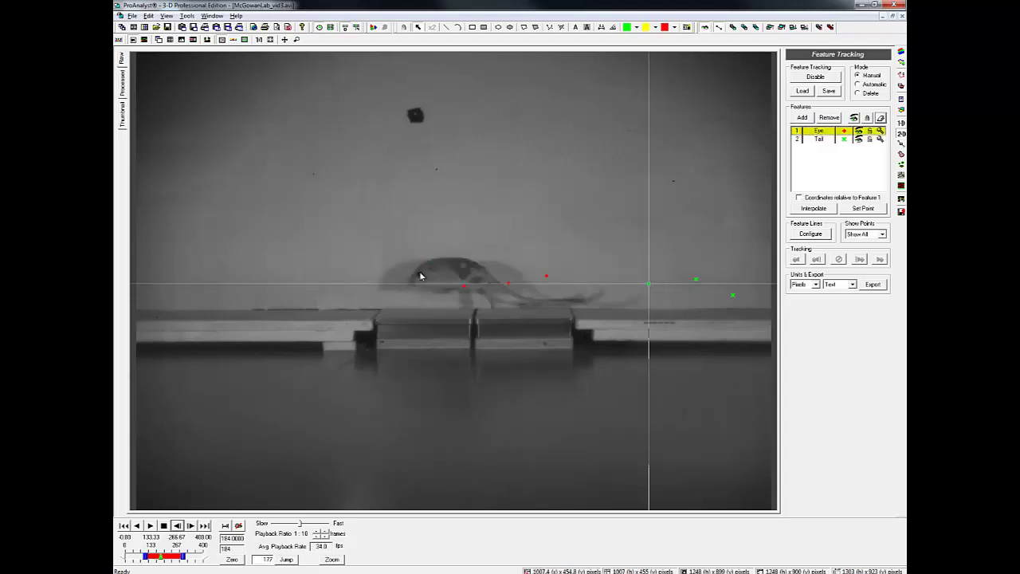
click(420, 275)
key(Return)
click(604, 296)
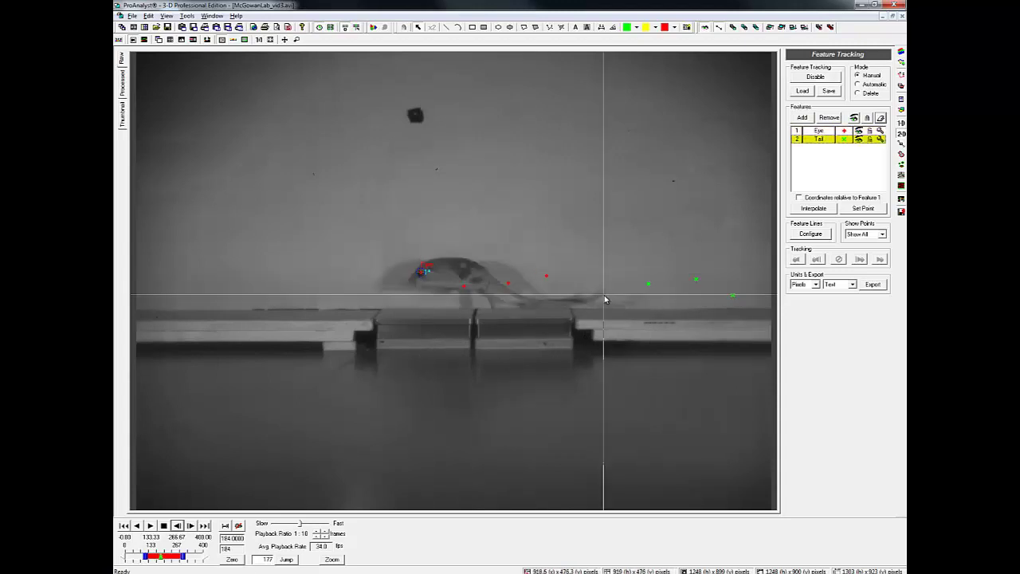
key(Return)
Set the Eye point on the animal's eye and the Tail point on its tail tip in frames 194 and 204
click(380, 279)
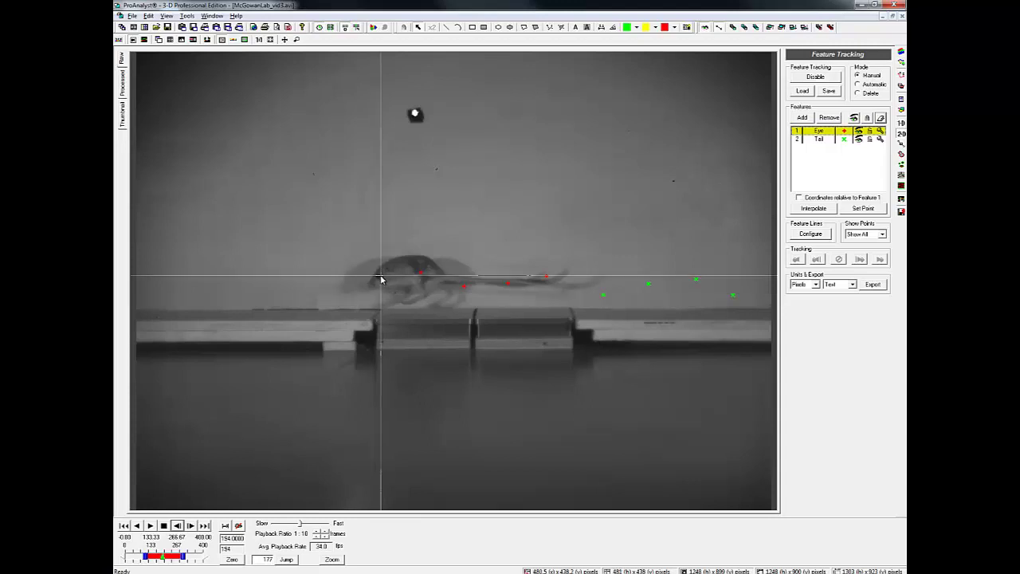
key(Return)
click(565, 275)
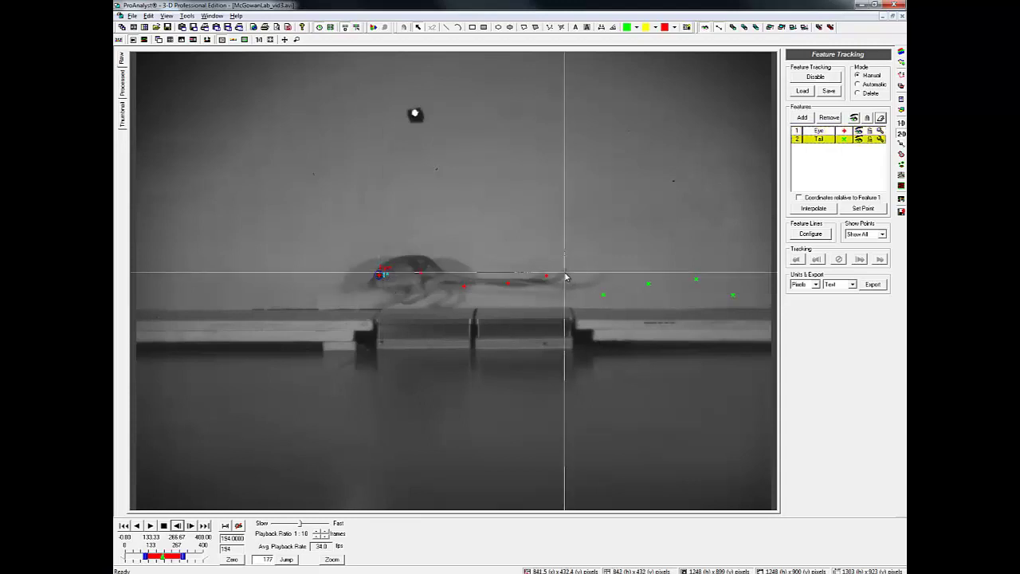
key(Return)
click(338, 286)
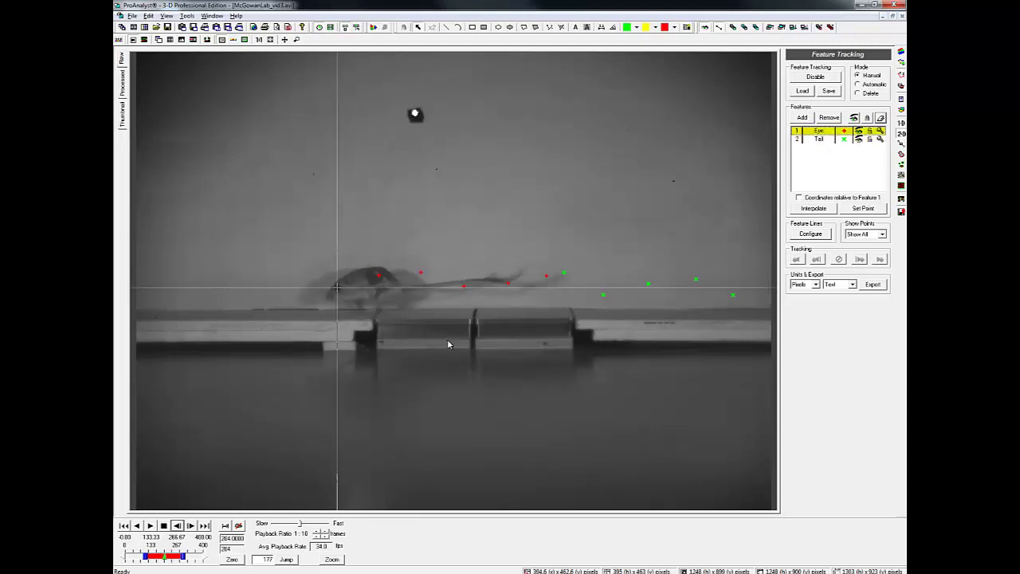
key(Return)
click(521, 273)
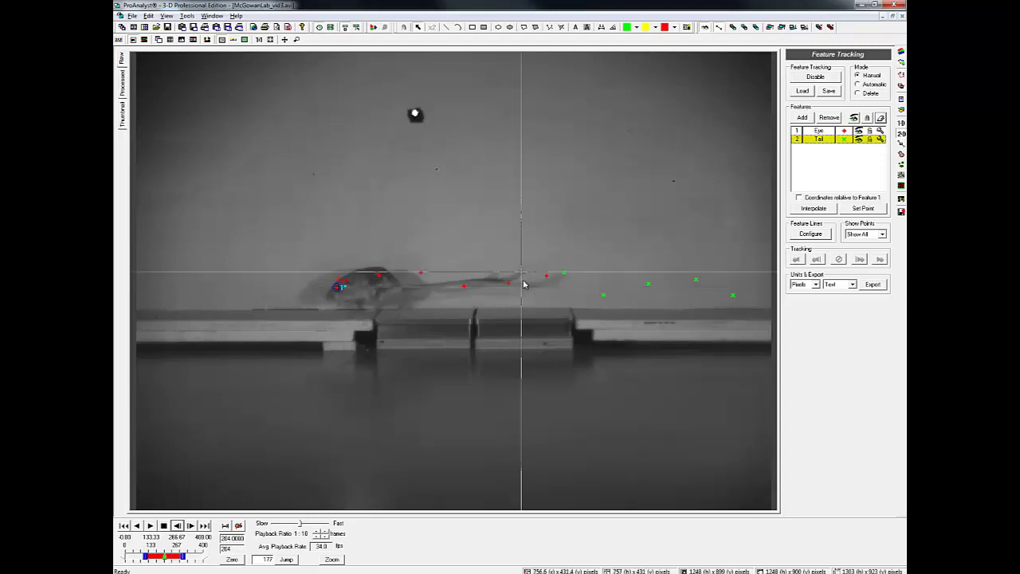
key(Return)
Set the Eye point on the animal's eye and the Tail point on its tail tip in frames 214 and 224
click(290, 276)
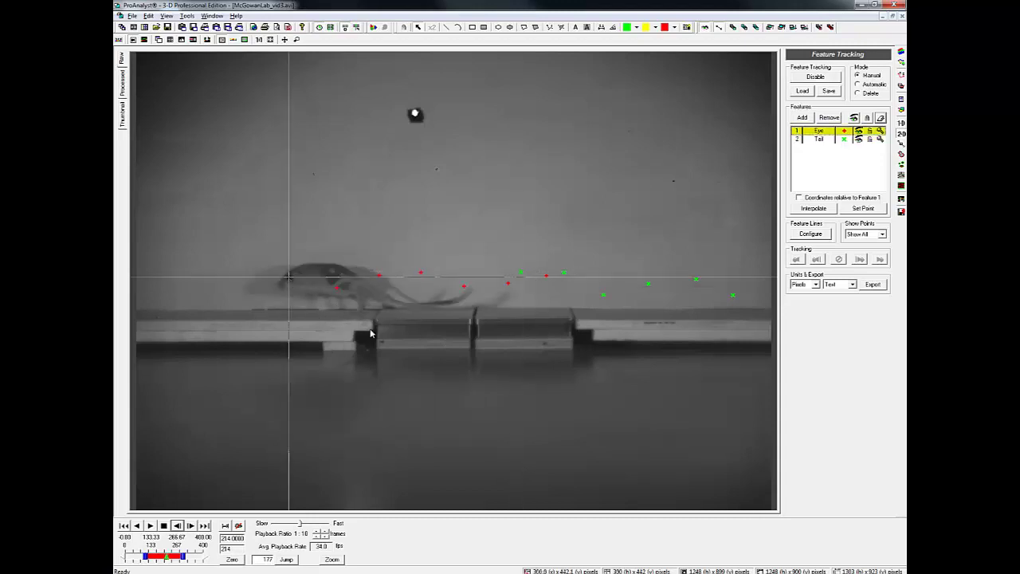
key(Return)
click(469, 287)
key(Return)
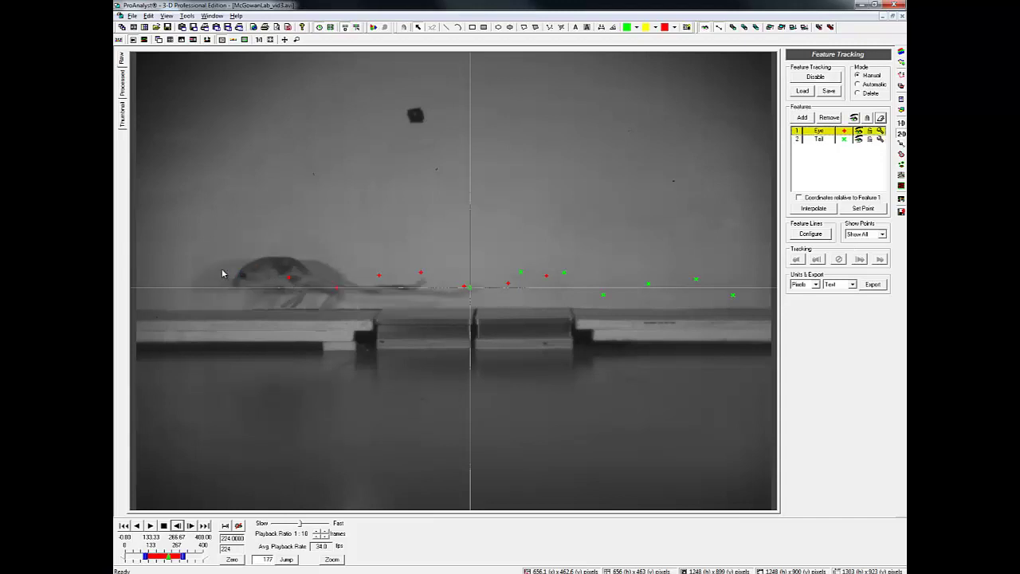
click(244, 278)
key(Return)
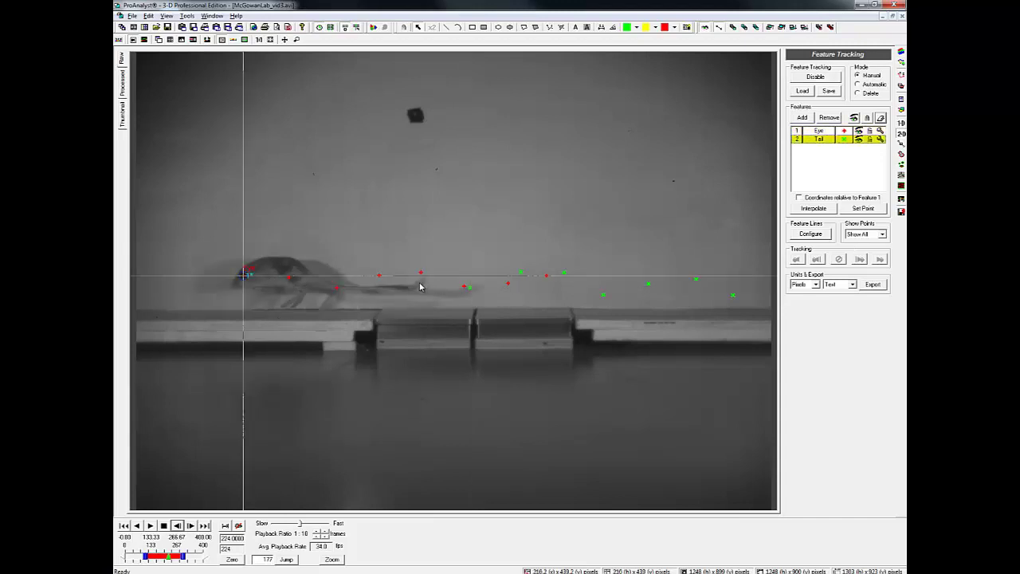
click(423, 284)
key(Return)
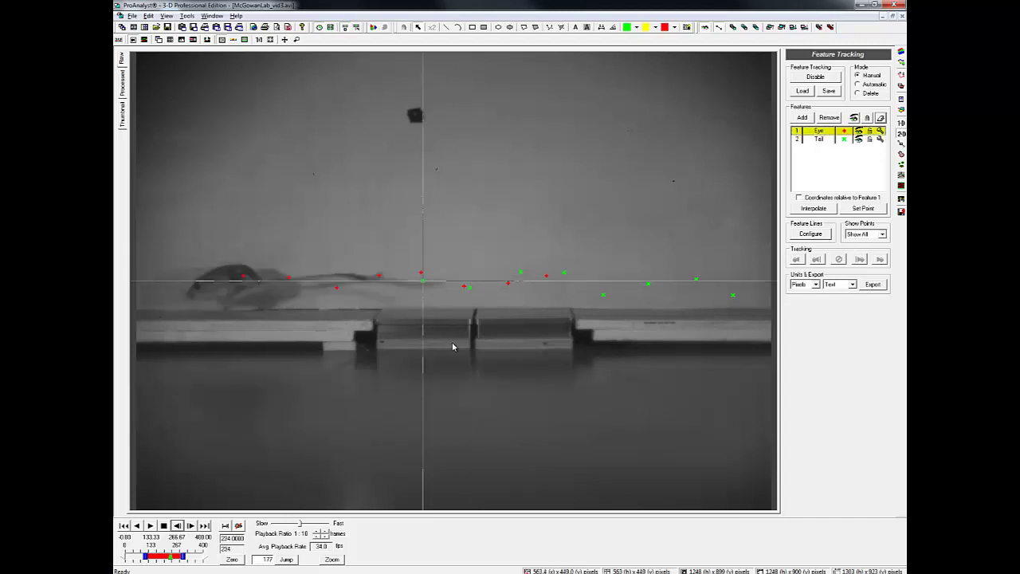
Set the Eye and Tail points in frame 234, and interpolate both tracks between the placed points
click(197, 287)
key(Return)
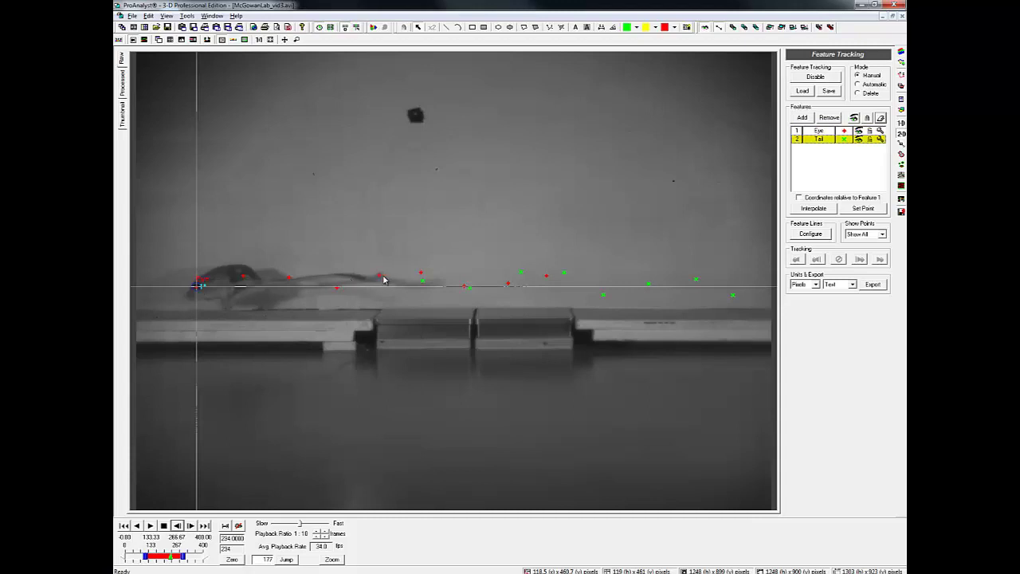
click(384, 276)
key(Return)
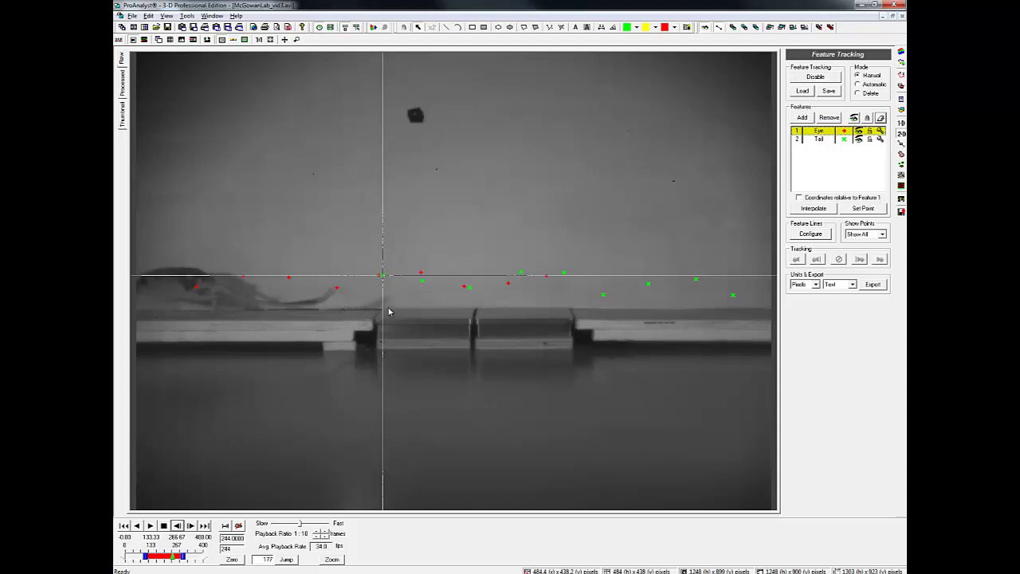
click(813, 208)
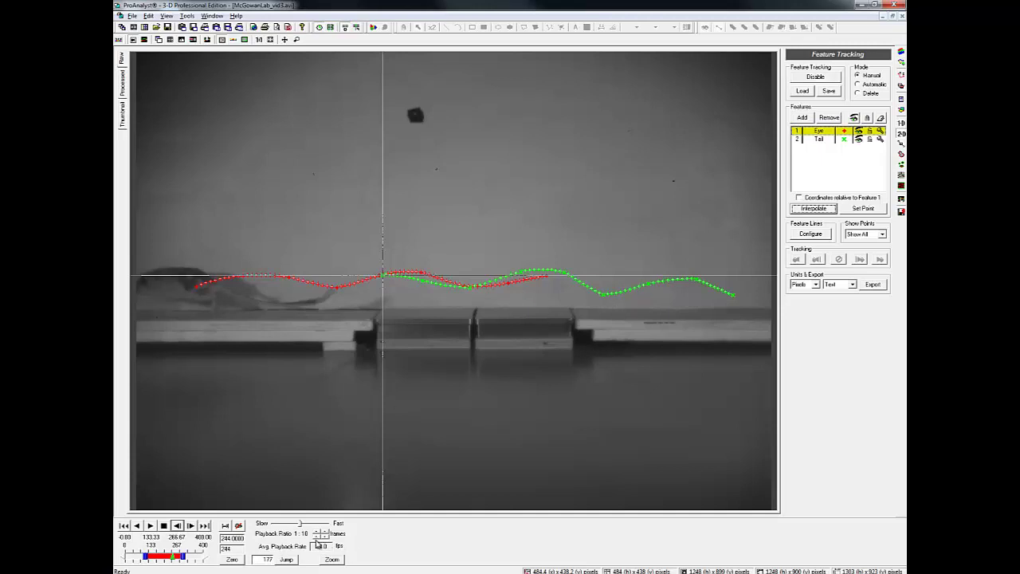
Set the playback ratio to 1:1, and step back through and play the video to check the interpolated Eye and Tail points
click(178, 526)
click(178, 526)
click(178, 526)
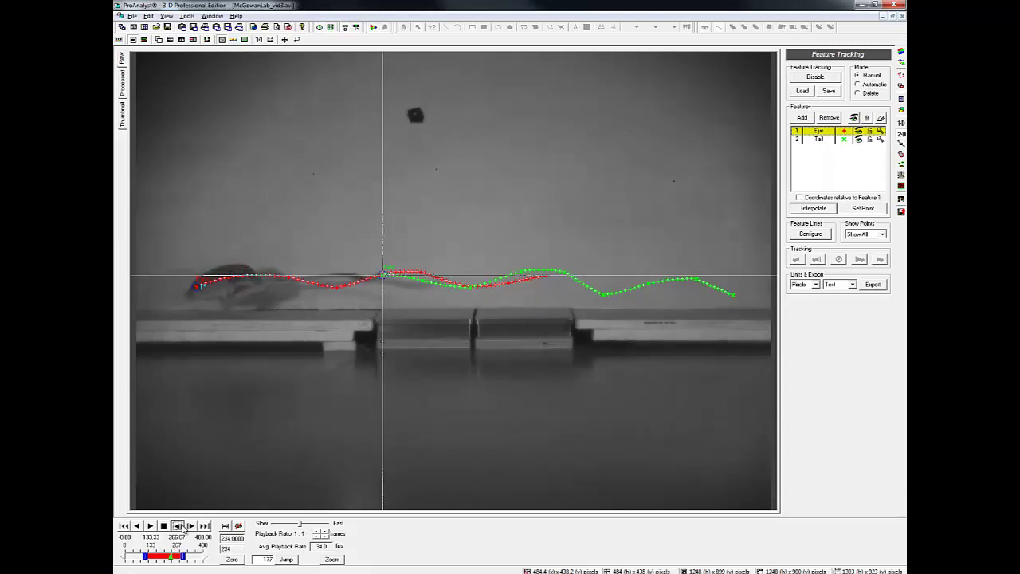
click(179, 526)
click(179, 526)
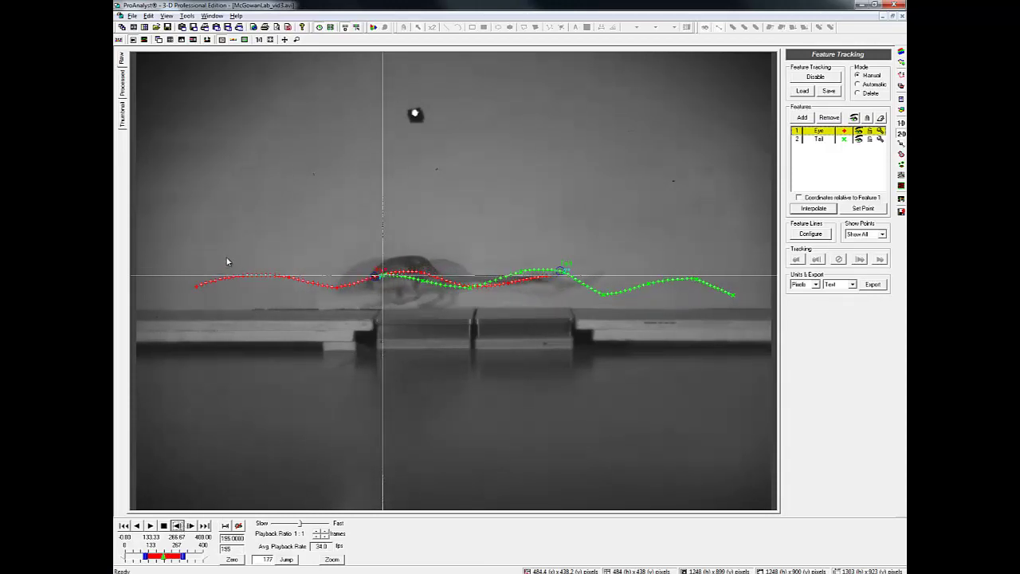
click(222, 281)
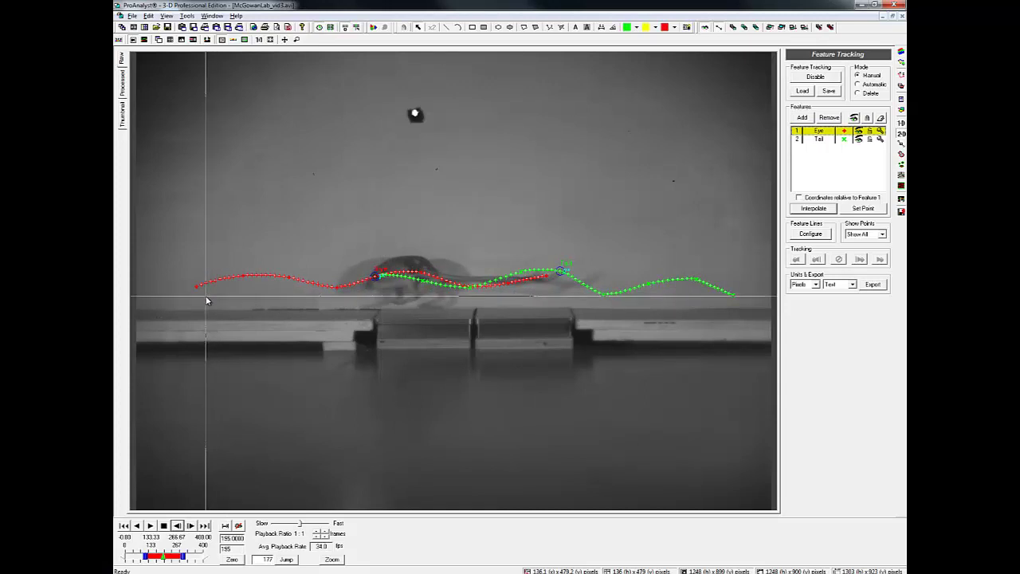
click(150, 526)
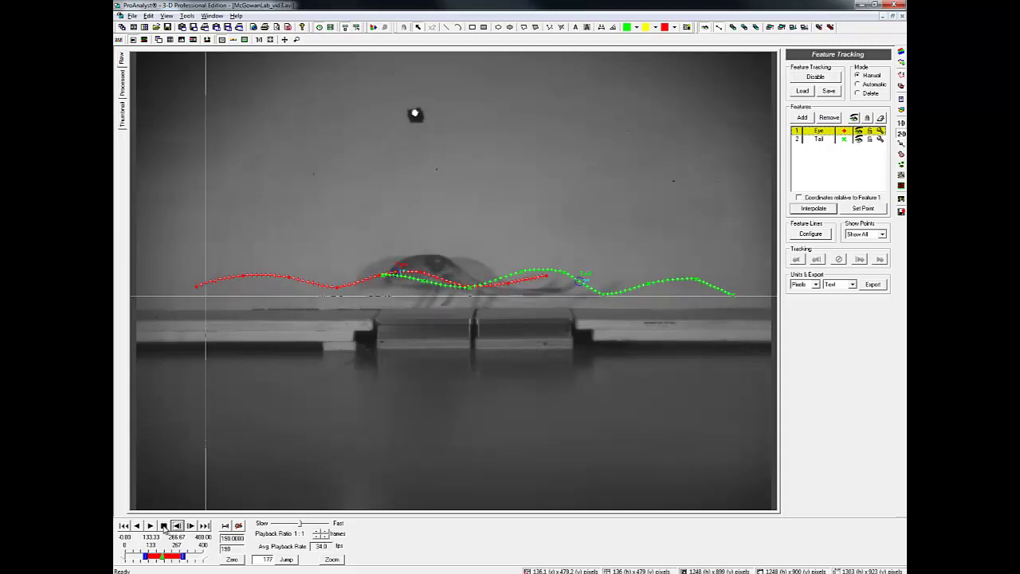